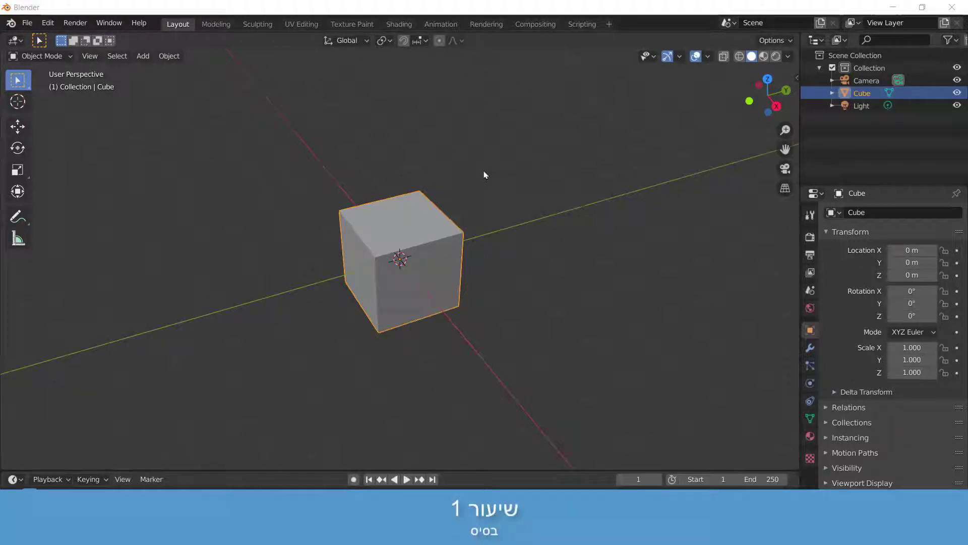
# Orbit the view slightly so the camera appears beside the default cube
pyautogui.moveTo(401, 284); pyautogui.dragTo(411, 278, button='middle')
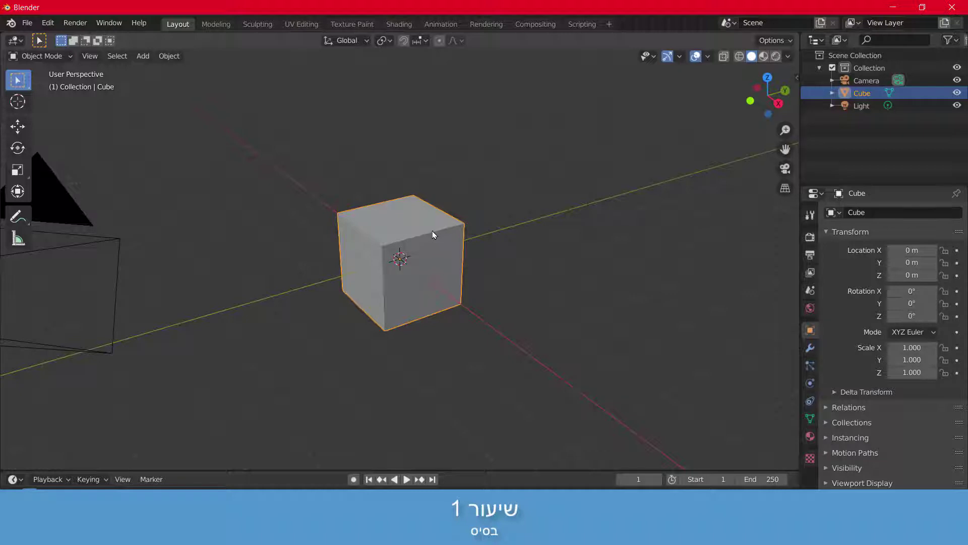
pyautogui.click(14, 41)
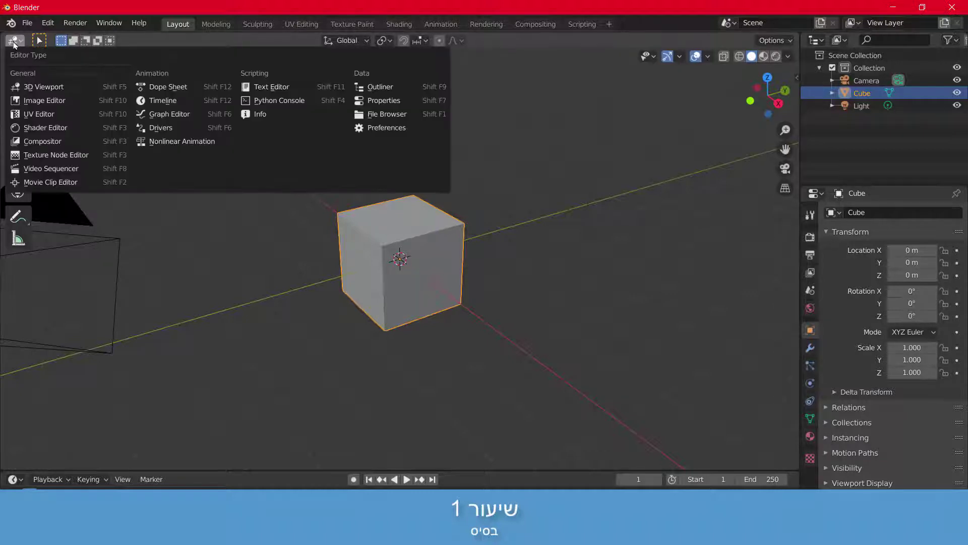
pyautogui.click(155, 101)
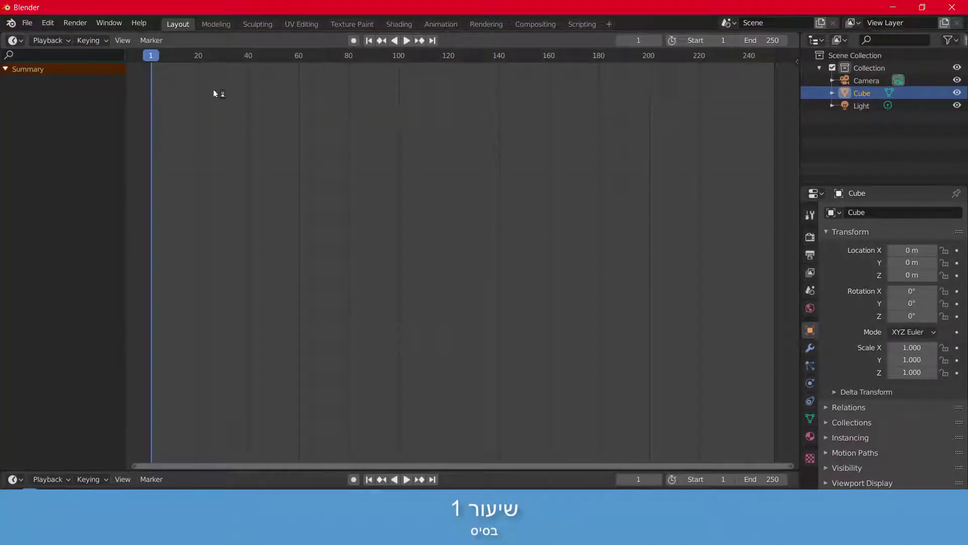
pyautogui.click(14, 40)
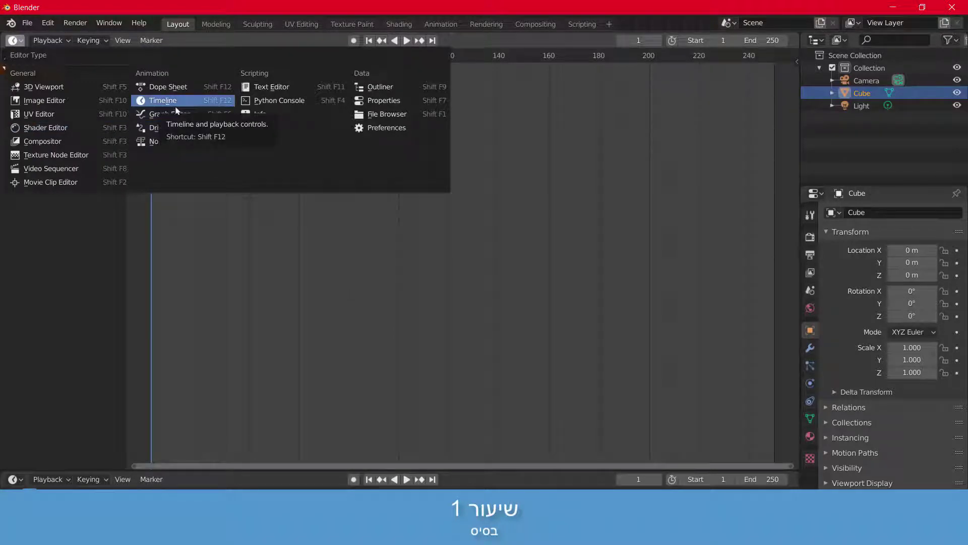
pyautogui.click(45, 88)
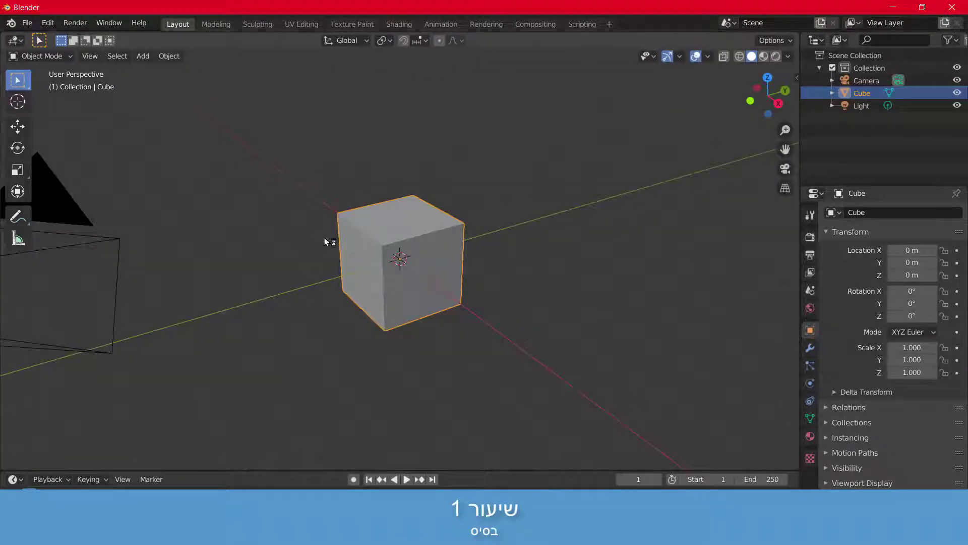
# Enlarge the timeline to show frame numbers, play the animation briefly, and return to frame 1
pyautogui.moveTo(325, 241); pyautogui.dragTo(326, 238, button='middle')
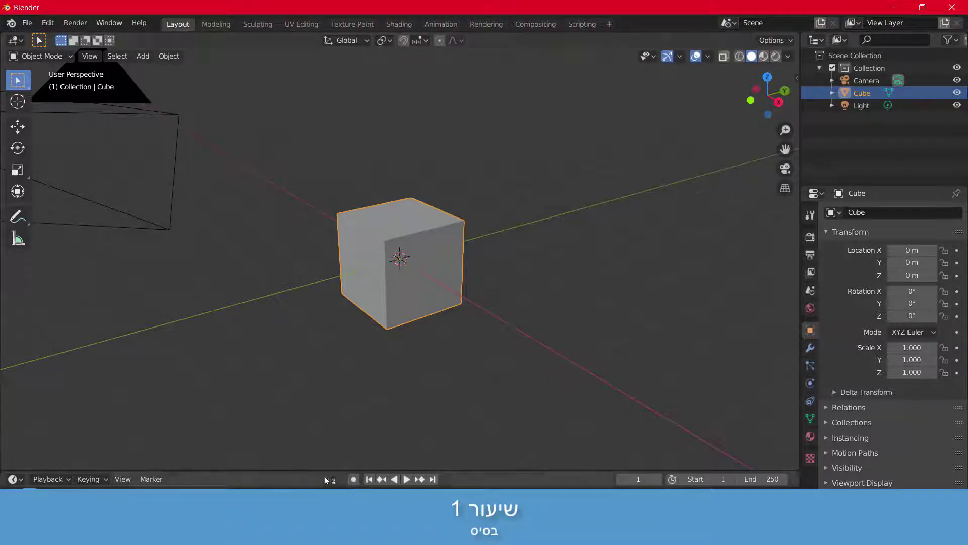
pyautogui.moveTo(322, 471); pyautogui.dragTo(335, 310)
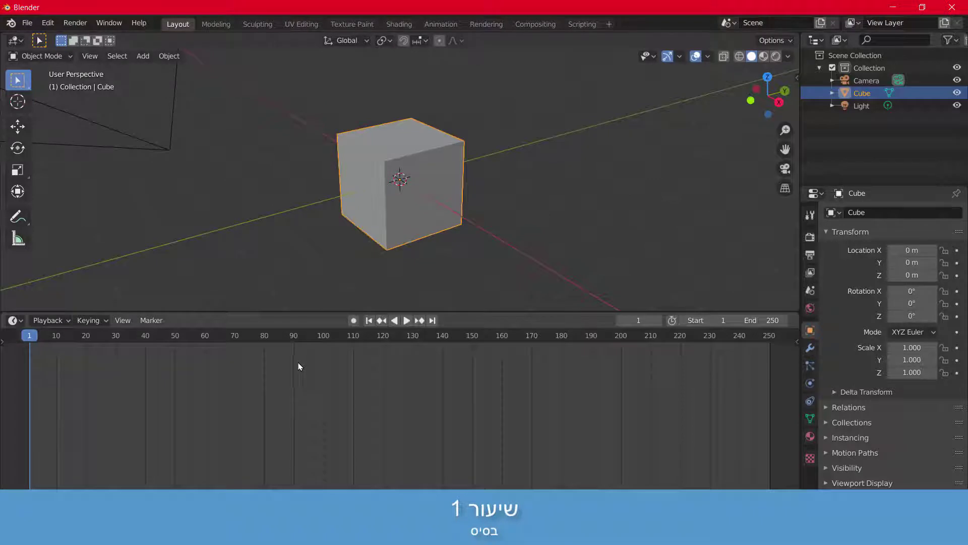
pyautogui.click(404, 320)
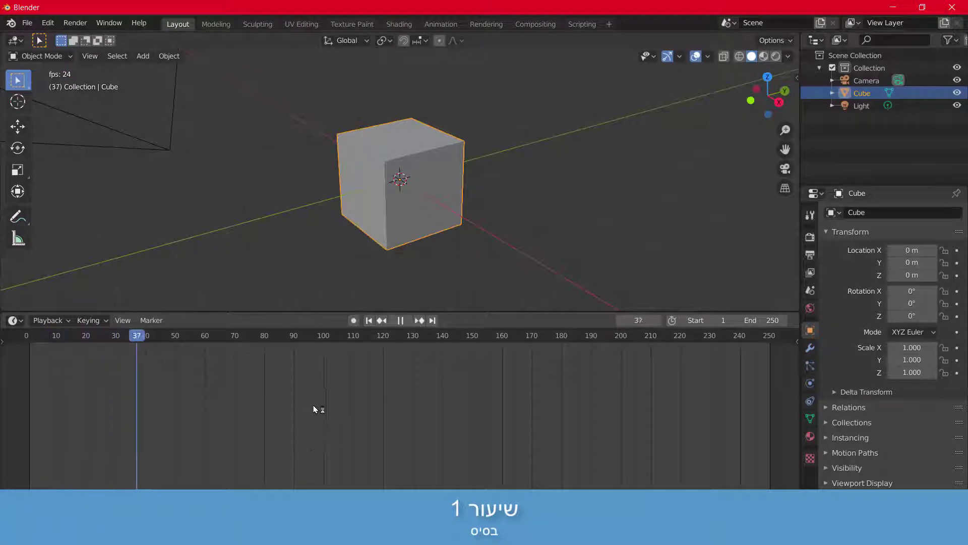
pyautogui.press('space')
pyautogui.click(370, 322)
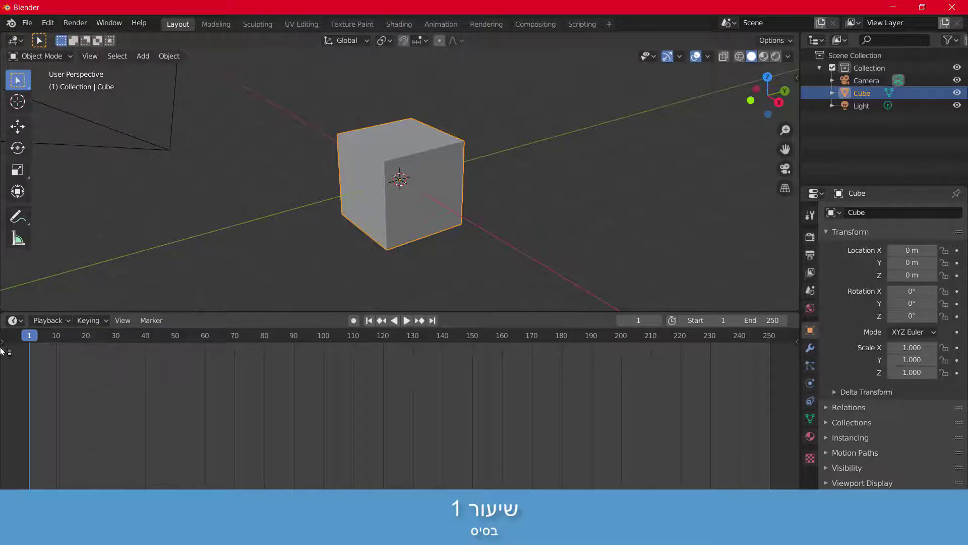
pyautogui.moveTo(29, 341); pyautogui.dragTo(21, 341)
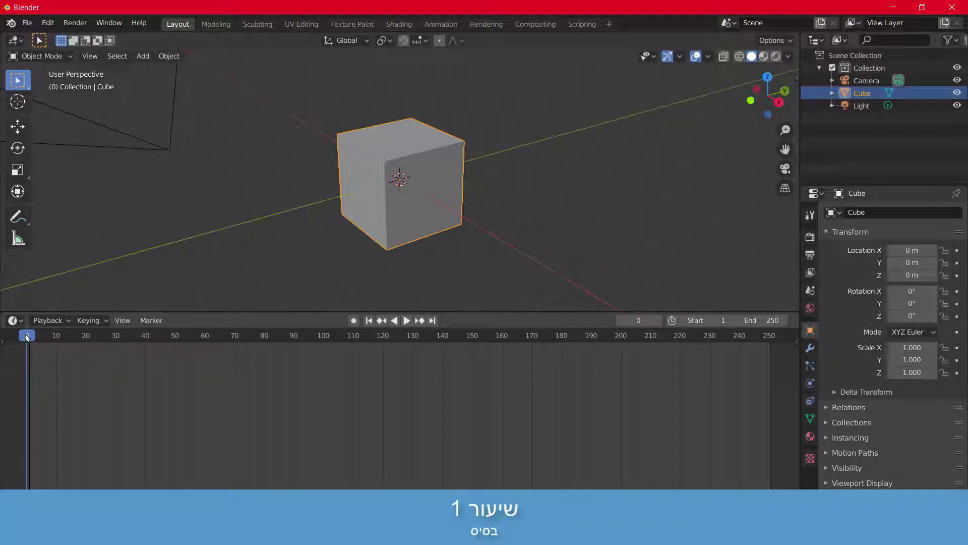
pyautogui.press('space')
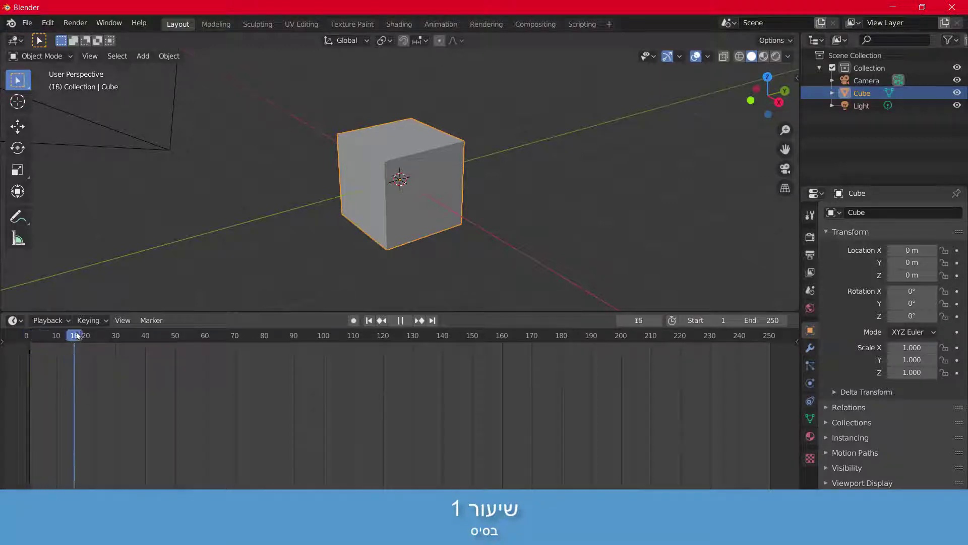
pyautogui.moveTo(286, 336); pyautogui.dragTo(5, 340)
pyautogui.press('space')
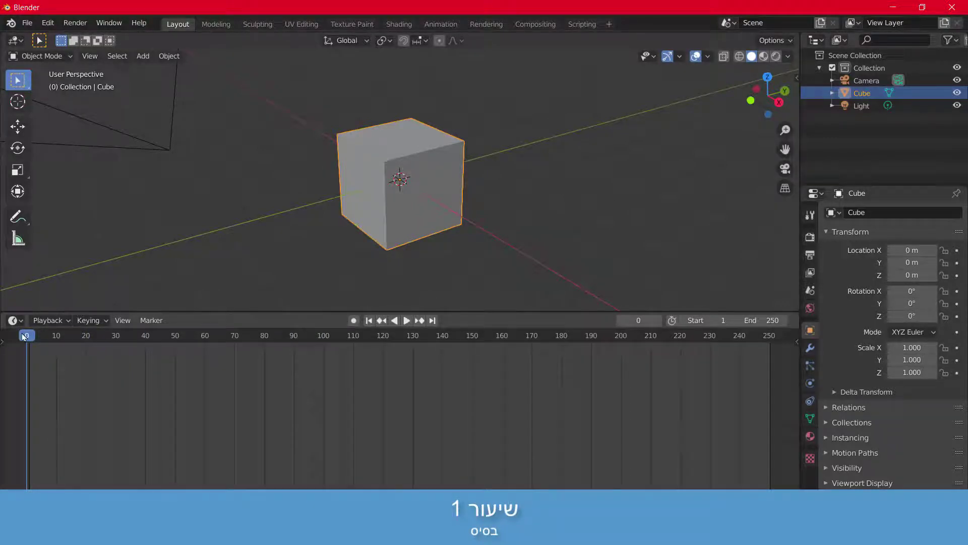
pyautogui.press('Right')
pyautogui.press('Right')
pyautogui.press('Right')
pyautogui.press('Right')
pyautogui.press('Right')
pyautogui.press('Right')
pyautogui.press('Right')
pyautogui.press('Right')
pyautogui.press('Right')
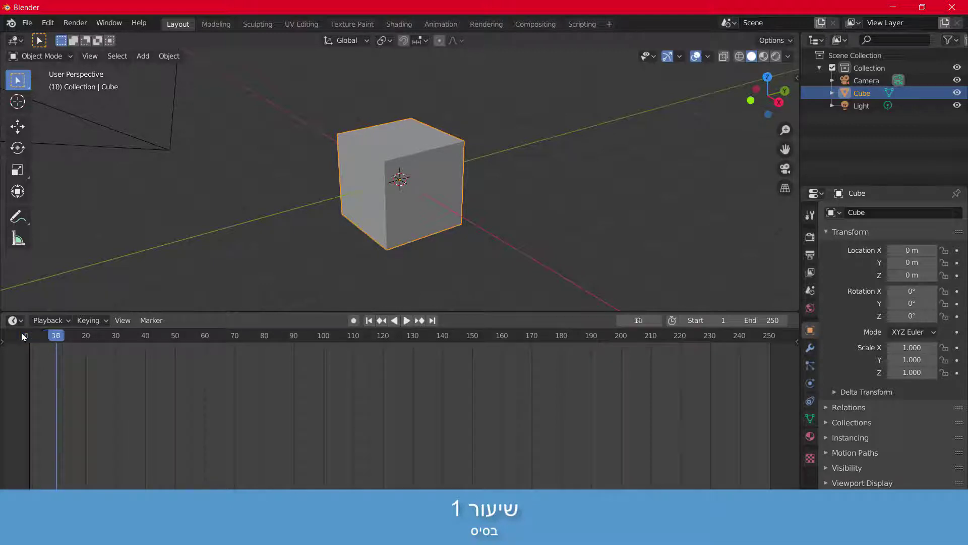
pyautogui.press('Right')
pyautogui.press('Right')
pyautogui.press('Right')
pyautogui.press('Right')
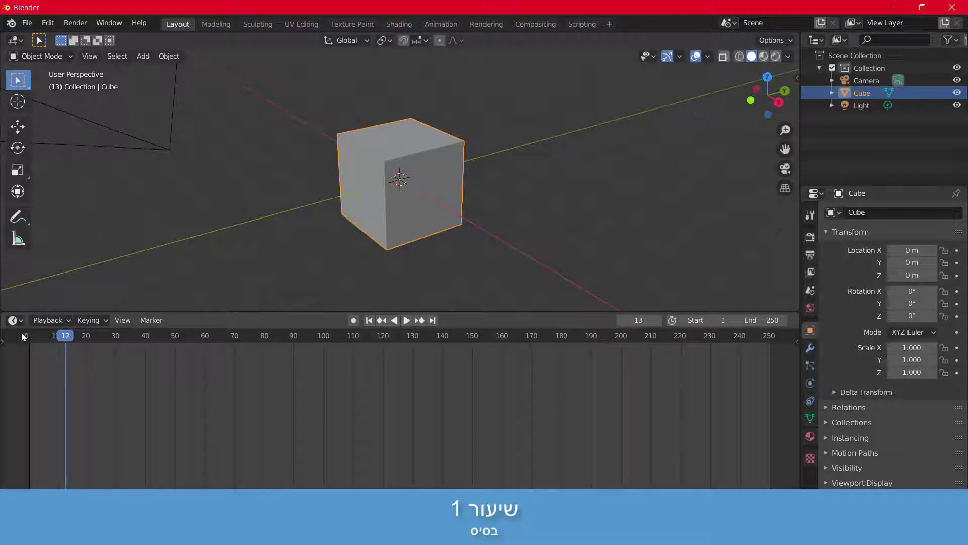
pyautogui.press('Right')
pyautogui.press('Left')
pyautogui.press('Left')
pyautogui.press('Left')
pyautogui.press('Left')
pyautogui.press('Left')
pyautogui.press('Left')
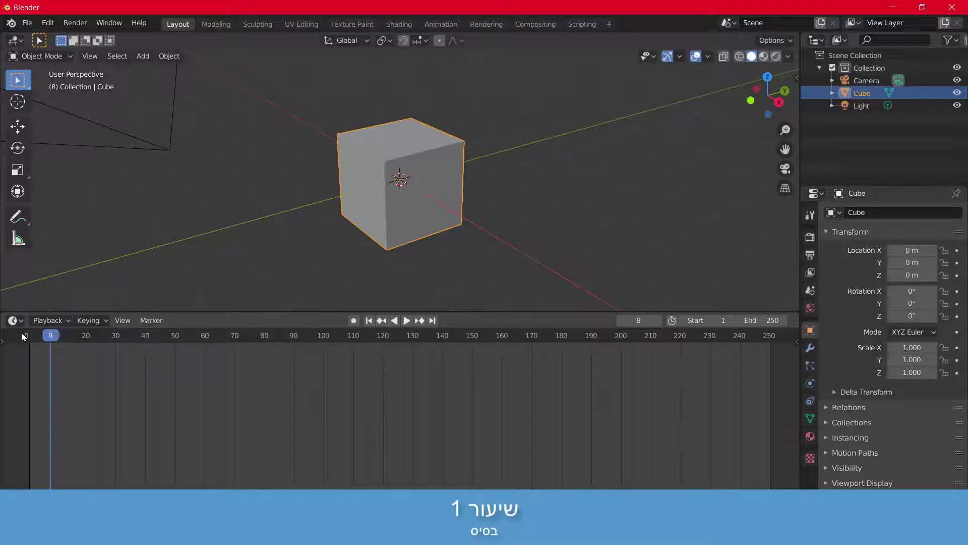
pyautogui.press('Left')
pyautogui.press('Left')
pyautogui.press('Left')
pyautogui.press('Left')
pyautogui.press('Left')
pyautogui.press('Left')
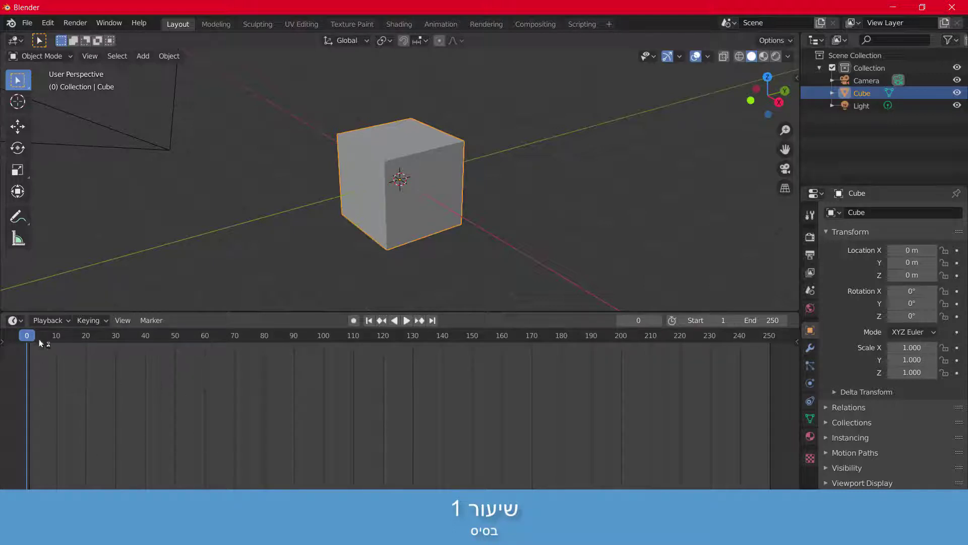
pyautogui.press('space')
pyautogui.press('space')
pyautogui.press('space')
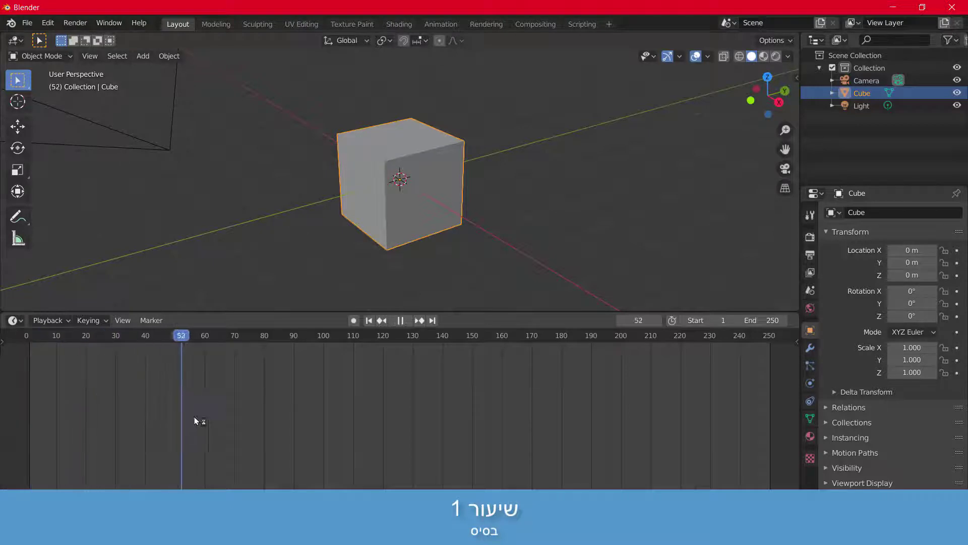
pyautogui.moveTo(134, 426)
pyautogui.mouseDown()
pyautogui.moveTo(21, 411)
pyautogui.moveTo(254, 367)
pyautogui.moveTo(241, 397)
pyautogui.mouseUp()
pyautogui.press('Escape')
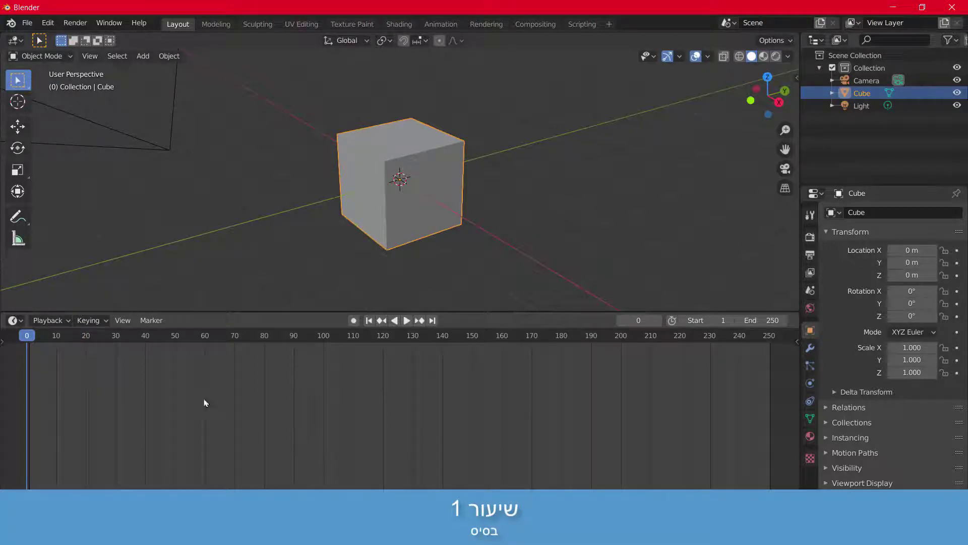
pyautogui.moveTo(115, 336); pyautogui.dragTo(220, 337)
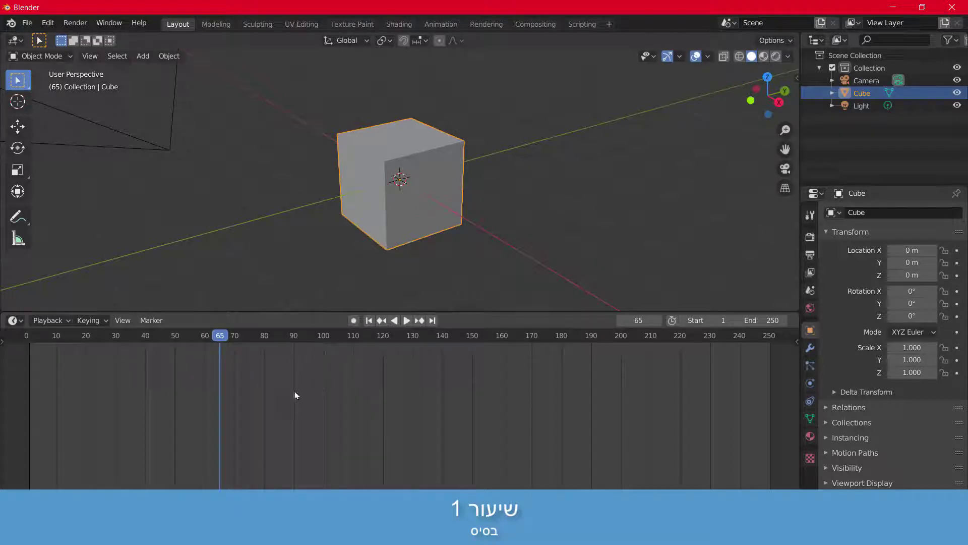
pyautogui.press('space')
pyautogui.moveTo(360, 406)
pyautogui.mouseDown()
pyautogui.moveTo(244, 442)
pyautogui.moveTo(71, 432)
pyautogui.moveTo(391, 442)
pyautogui.moveTo(297, 458)
pyautogui.moveTo(29, 440)
pyautogui.mouseUp()
pyautogui.press('space')
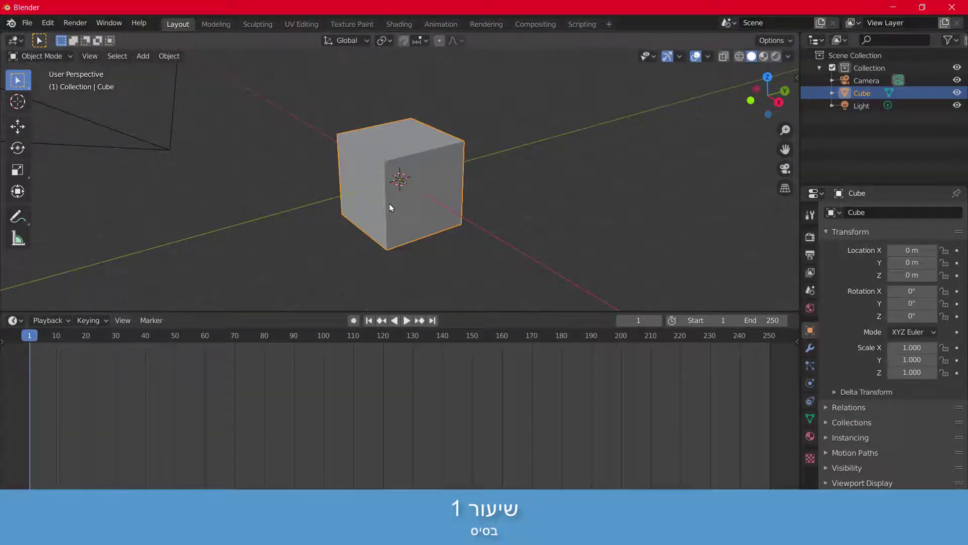
pyautogui.moveTo(390, 204); pyautogui.dragTo(382, 203, button='middle')
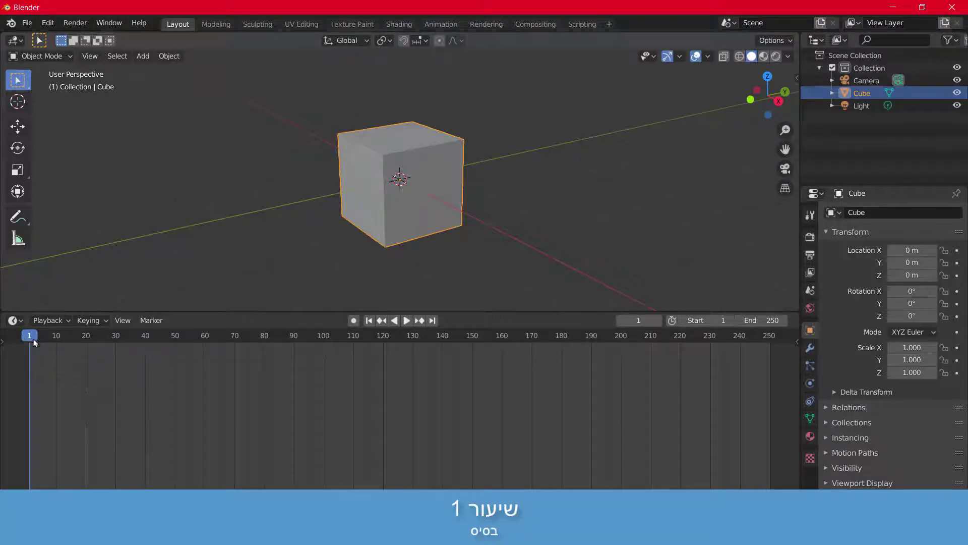
# Play and scrub the timeline forward, stopping with the playhead at frame 60
pyautogui.press('space')
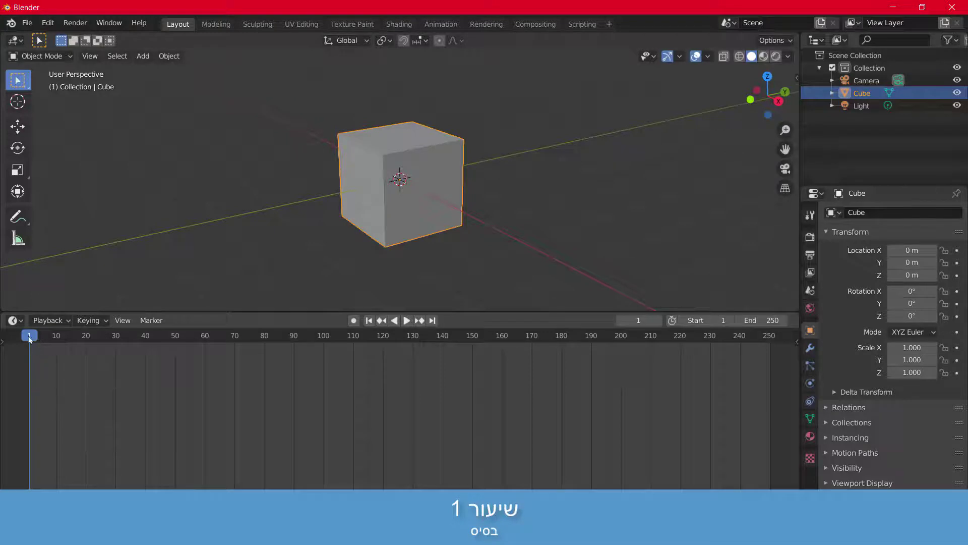
pyautogui.moveTo(52, 374)
pyautogui.mouseDown()
pyautogui.moveTo(424, 343)
pyautogui.moveTo(205, 347)
pyautogui.mouseUp()
pyautogui.press('space')
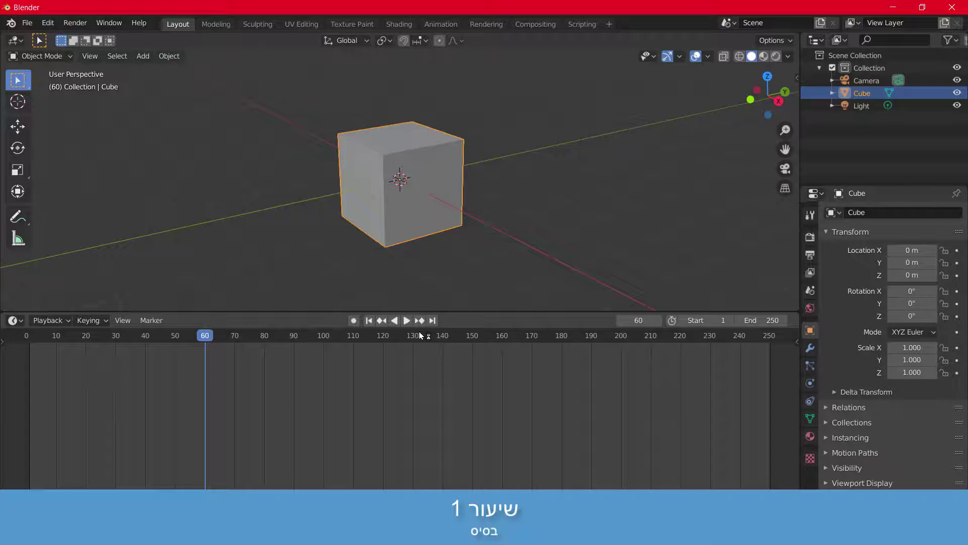
# Insert a Location keyframe on the cube at frame 60
pyautogui.rightClick(379, 157)
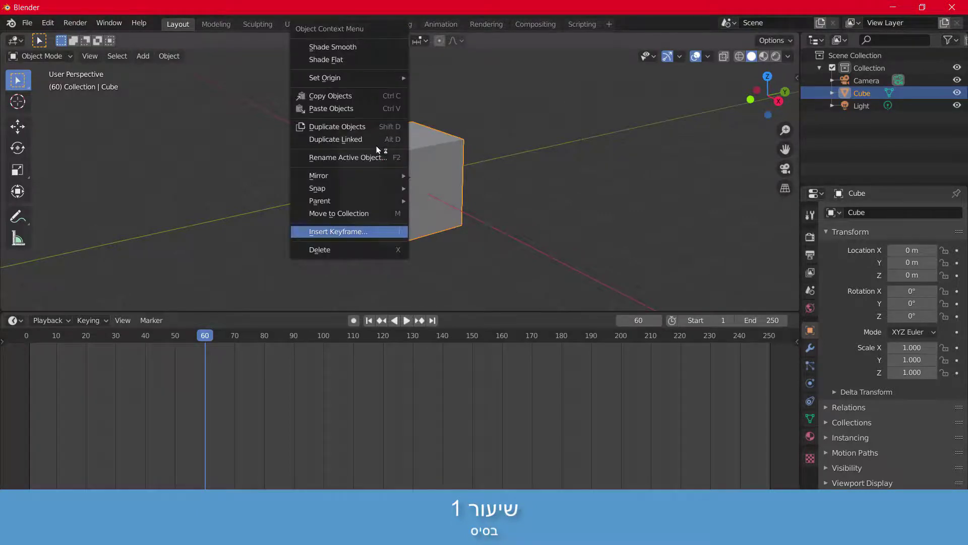
pyautogui.click(342, 233)
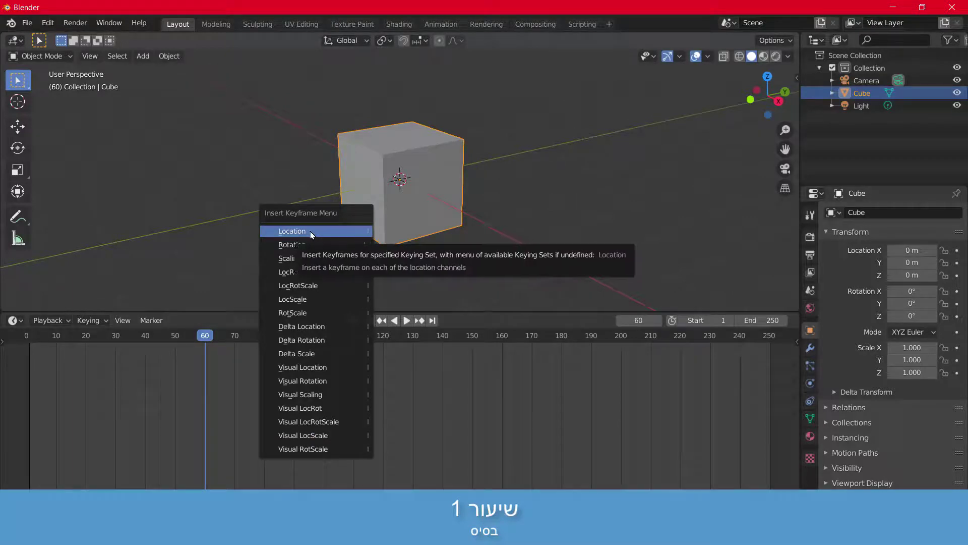
pyautogui.click(311, 233)
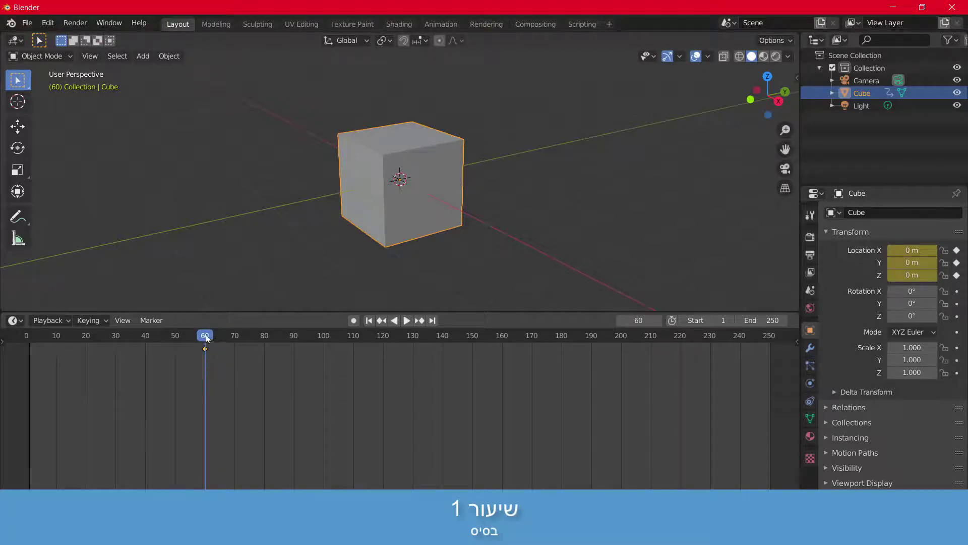
# Orbit and zoom to bring the camera beside the cube, then play from frame 60
pyautogui.moveTo(206, 339)
pyautogui.mouseDown()
pyautogui.moveTo(222, 337)
pyautogui.moveTo(205, 337)
pyautogui.mouseUp()
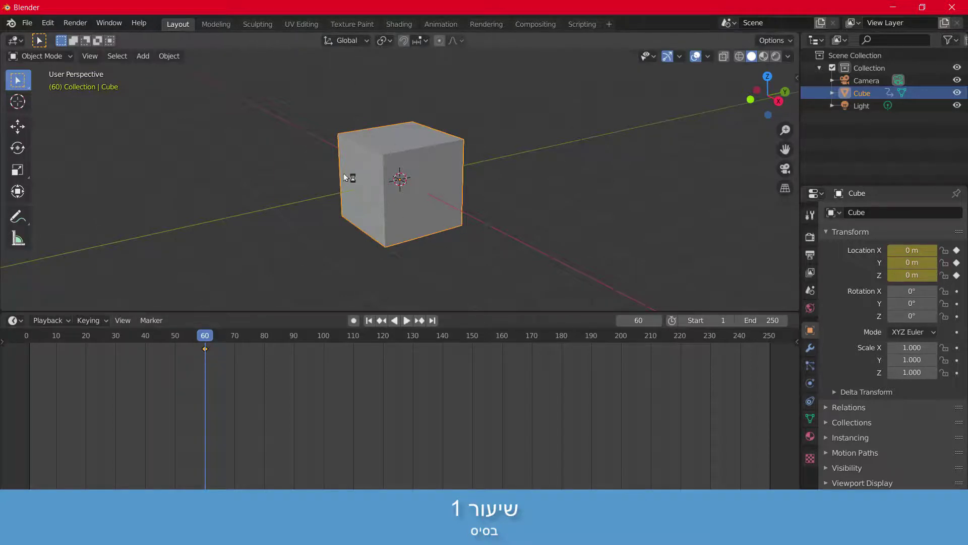
pyautogui.moveTo(344, 175); pyautogui.dragTo(386, 167, button='middle')
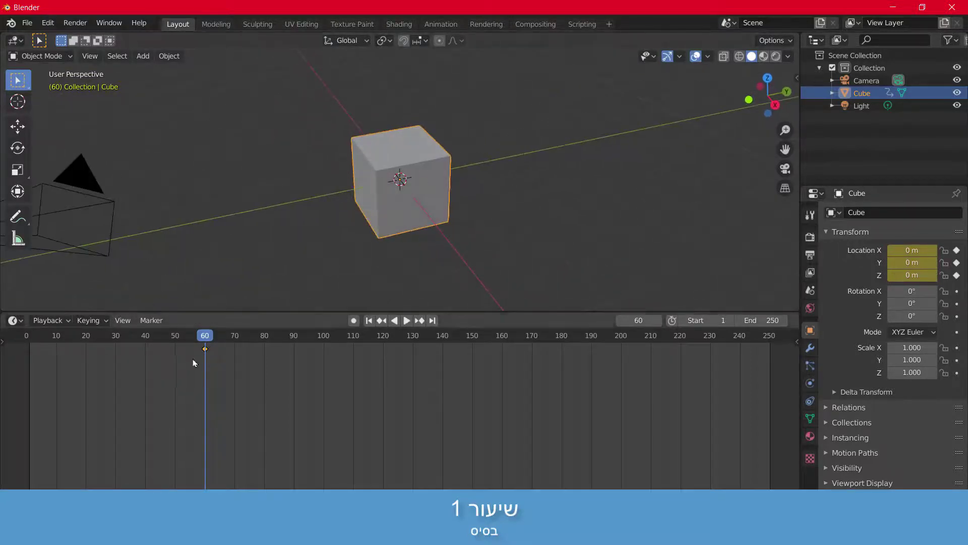
pyautogui.scroll(1, 192, 360)
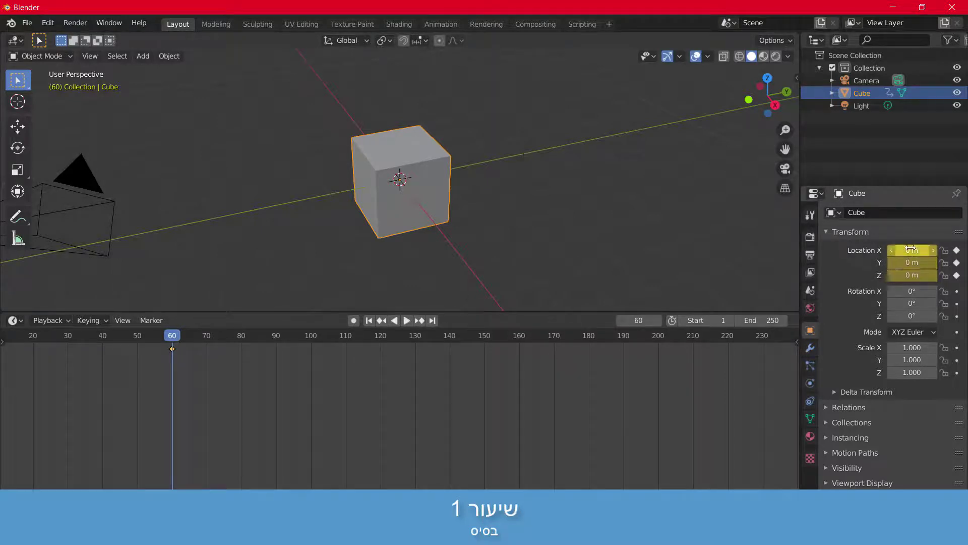
pyautogui.moveTo(317, 208); pyautogui.dragTo(403, 238, button='middle')
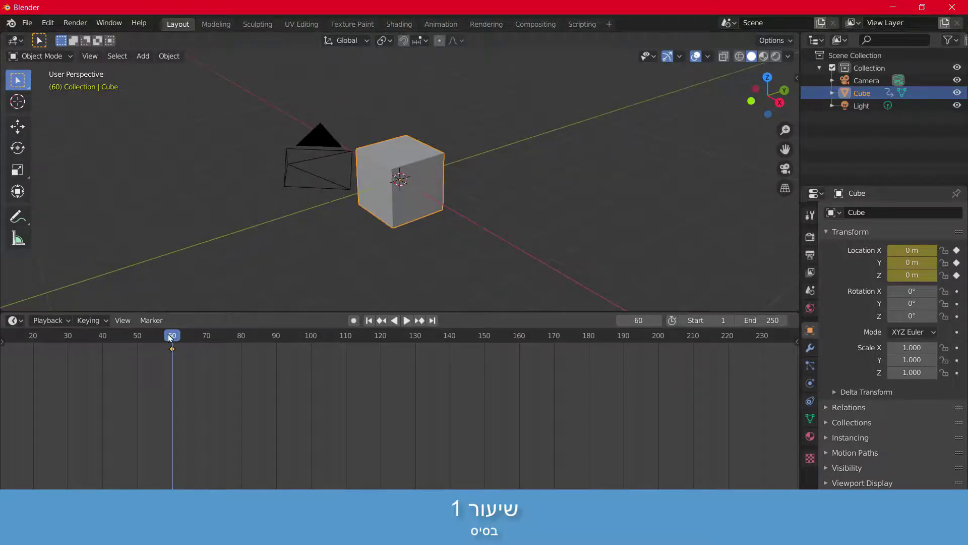
pyautogui.press('space')
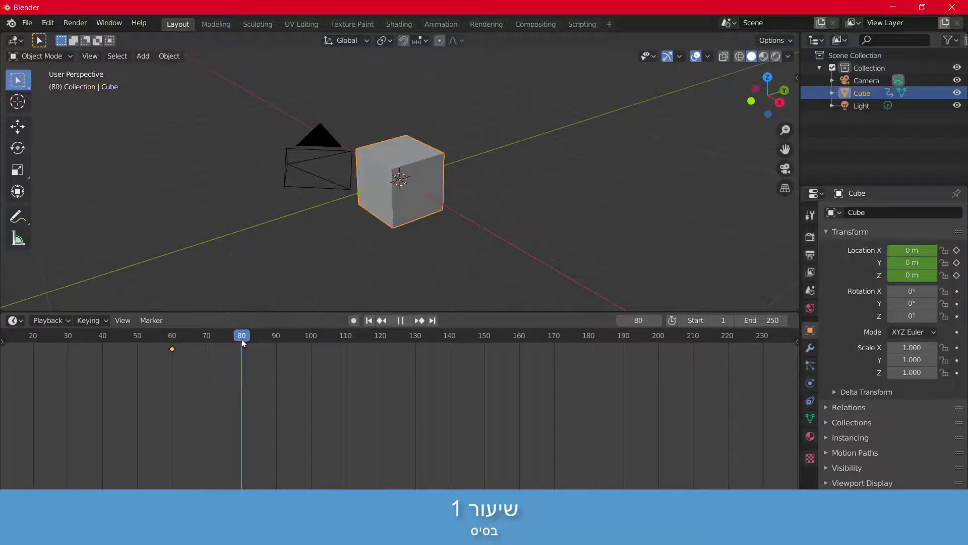
# Stop playback at frame 80 and slide the cube along Y to 6.6742 m
pyautogui.press('space')
pyautogui.moveTo(340, 219); pyautogui.dragTo(304, 223, button='middle')
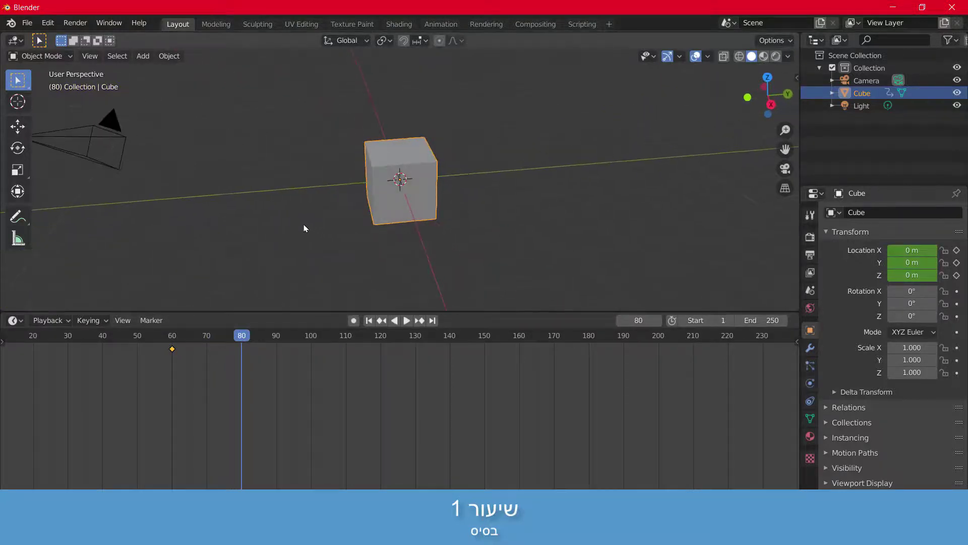
pyautogui.press('g')
pyautogui.press('y')
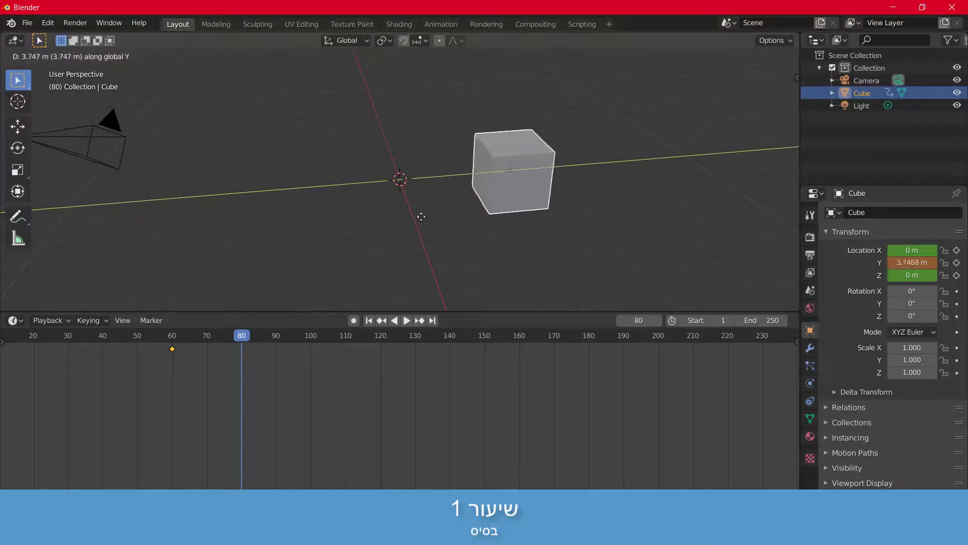
pyautogui.click(509, 204)
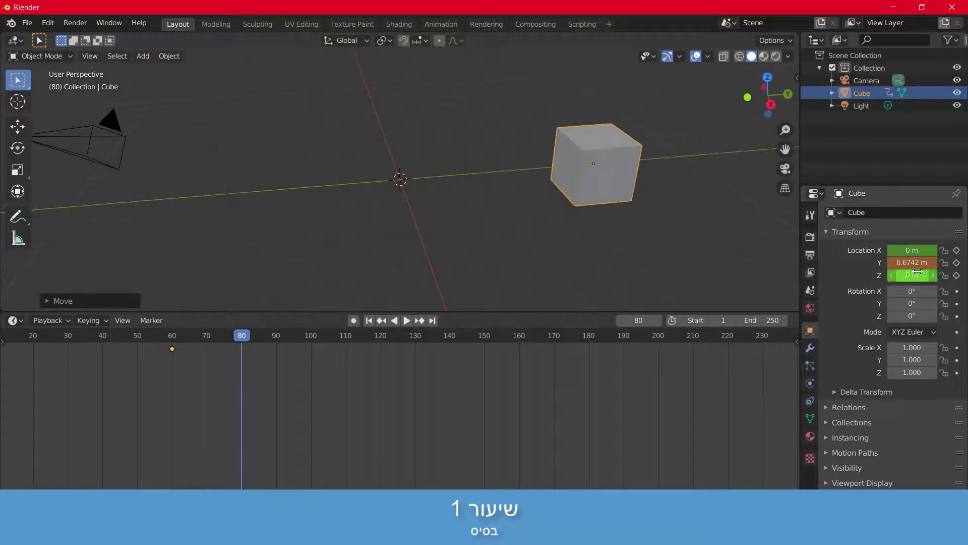
# Insert a Location keyframe for the cube at frame 80
pyautogui.rightClick(589, 172)
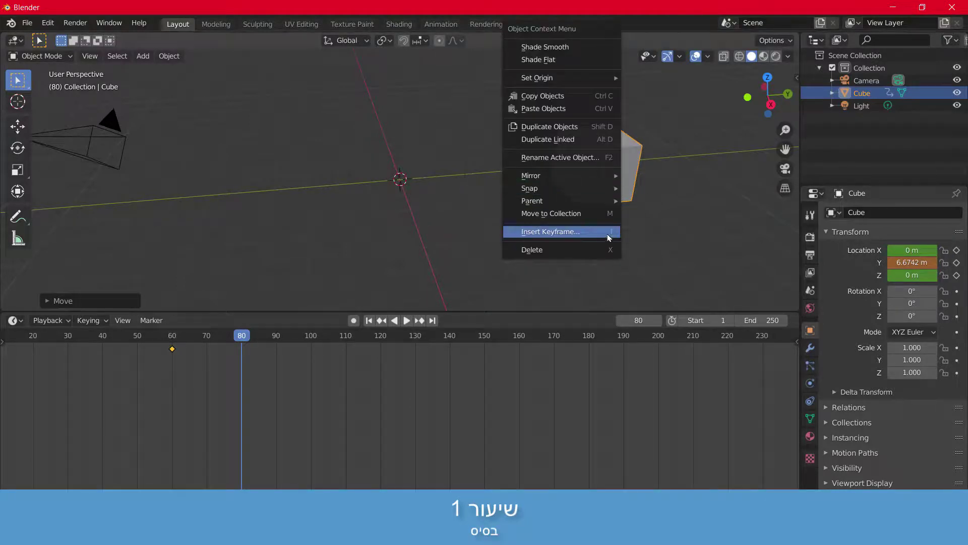
pyautogui.rightClick(594, 156)
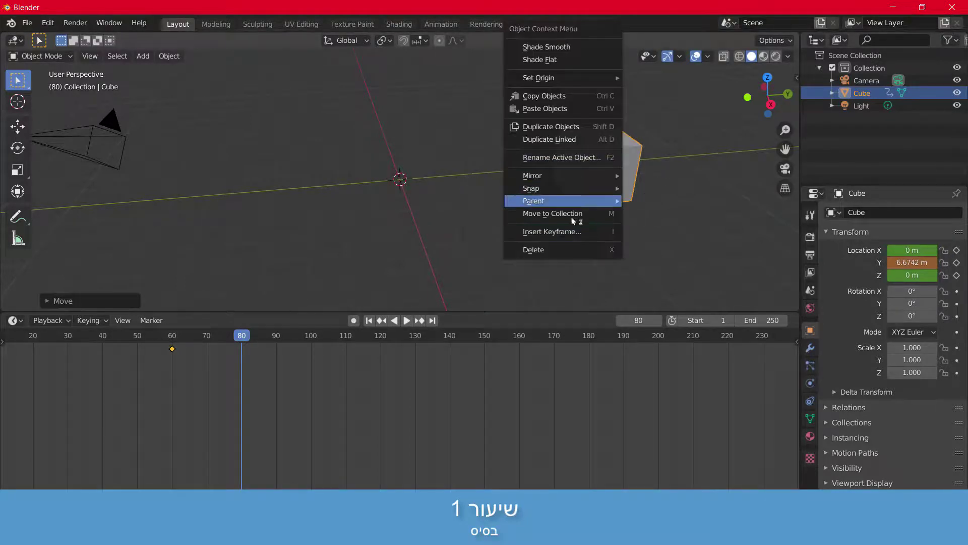
pyautogui.click(569, 232)
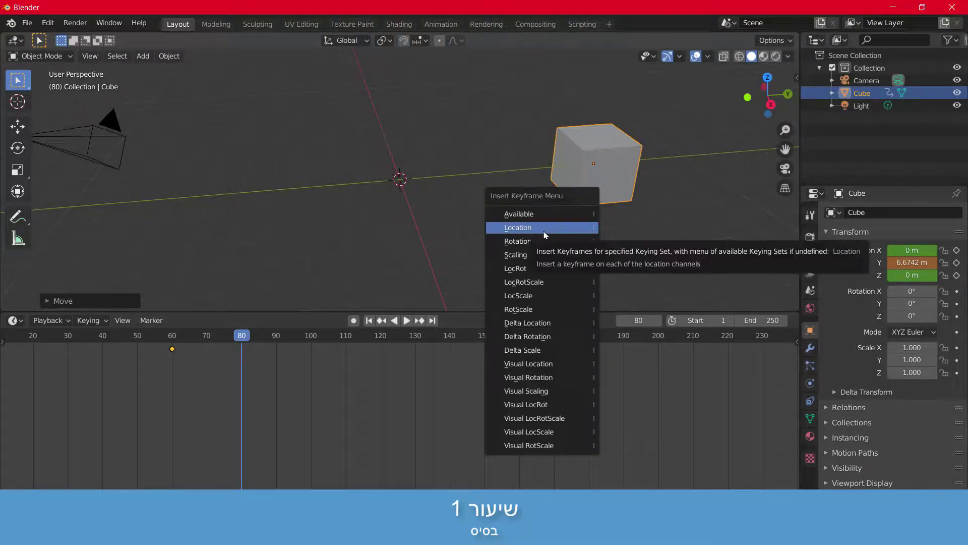
pyautogui.click(543, 232)
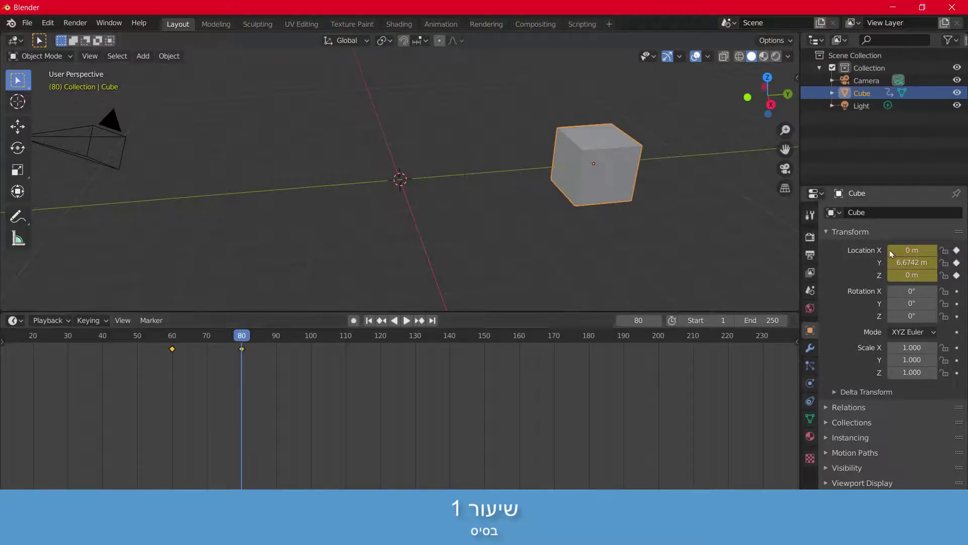
# Jump to frame 60 and preview the slide by playing, scrubbing and playing in reverse
pyautogui.click(172, 336)
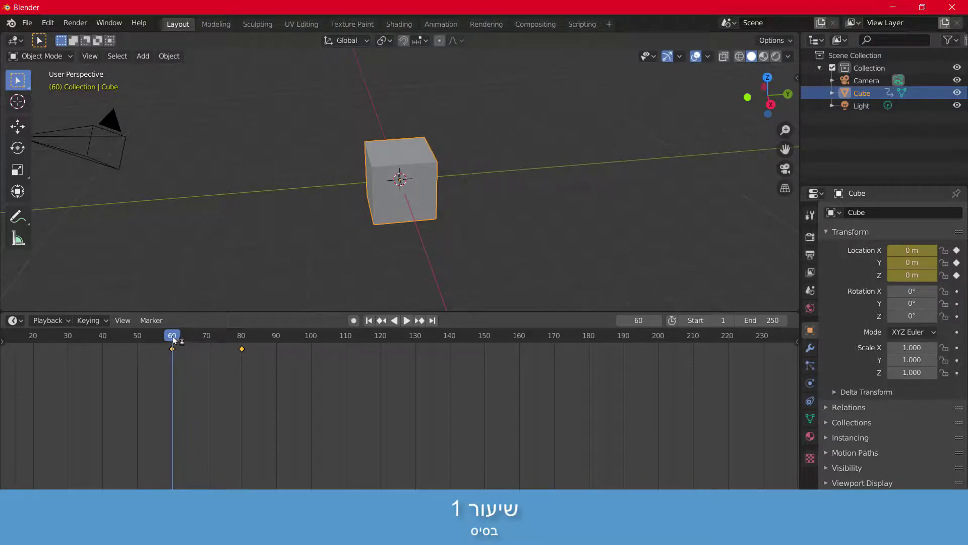
pyautogui.press('space')
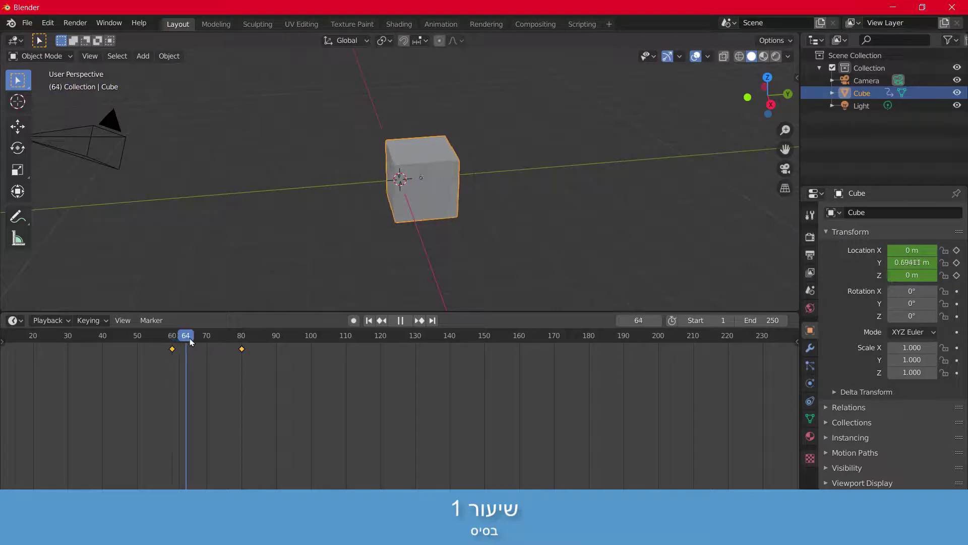
pyautogui.moveTo(204, 345); pyautogui.dragTo(214, 349)
pyautogui.press('space')
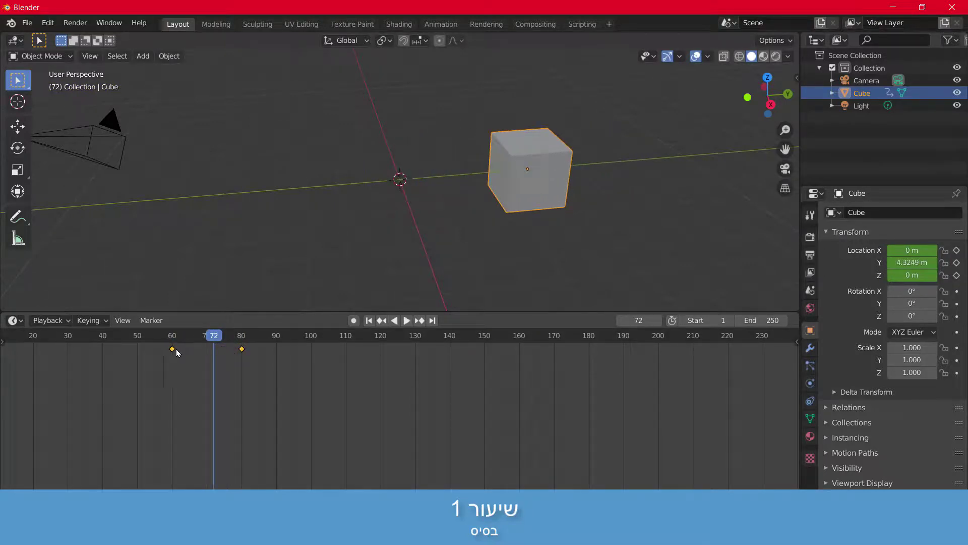
pyautogui.hotkey('shift', 'ctrl', 'space')
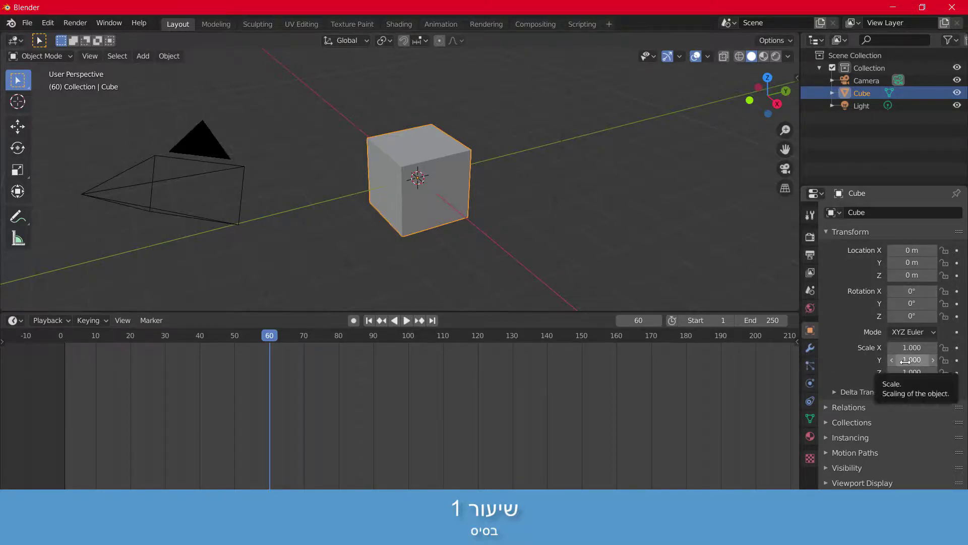
# Keyframe the Transform panel's Location, Rotation and Scale at frame 60, then scrub to frame 80
pyautogui.rightClick(921, 246)
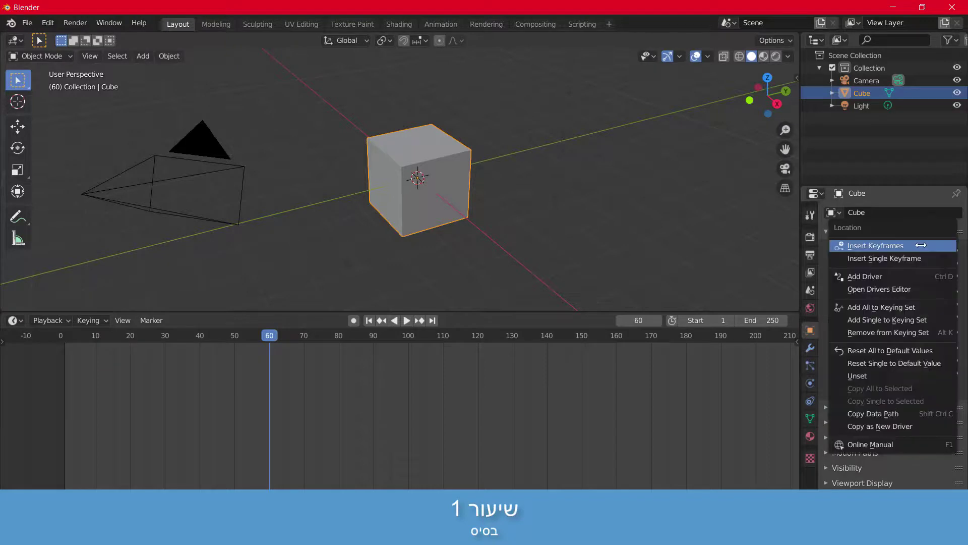
pyautogui.click(876, 247)
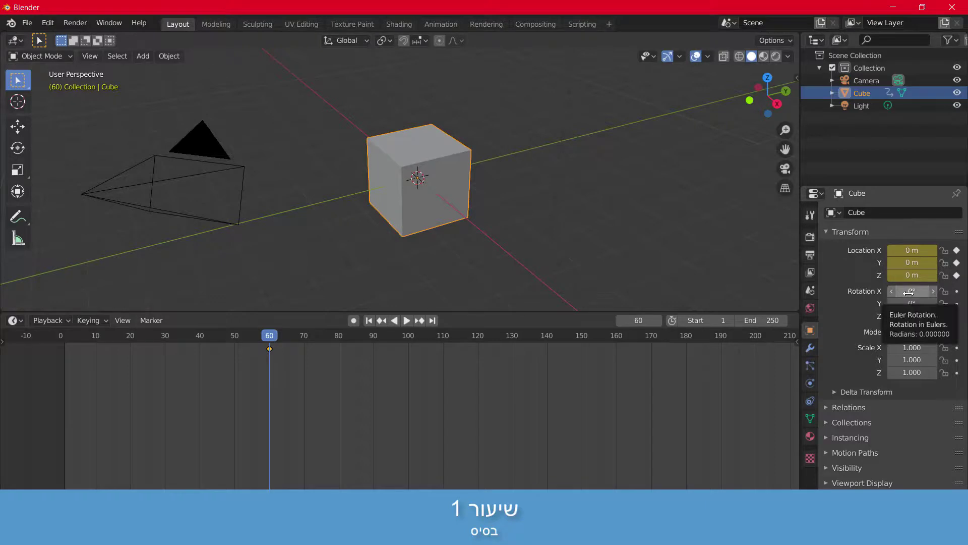
pyautogui.rightClick(909, 293)
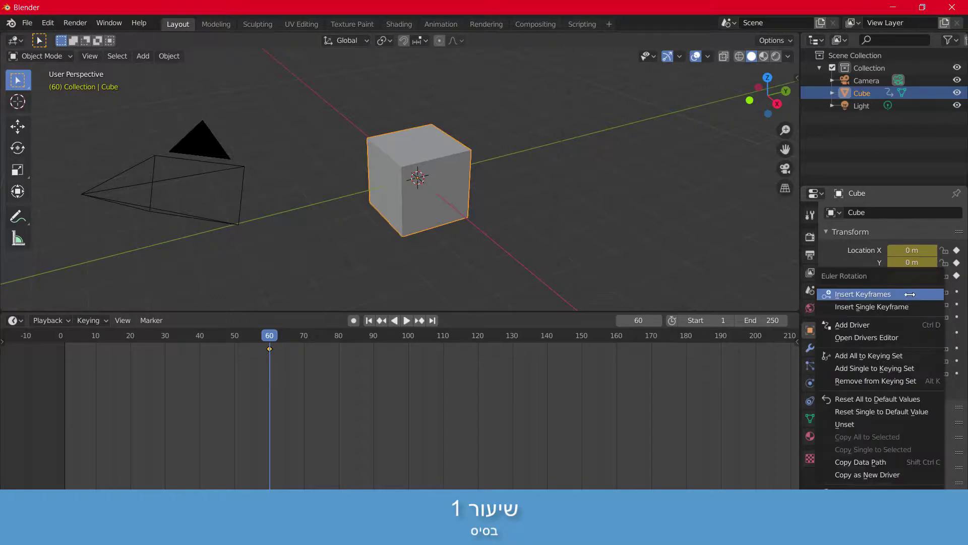
pyautogui.click(898, 293)
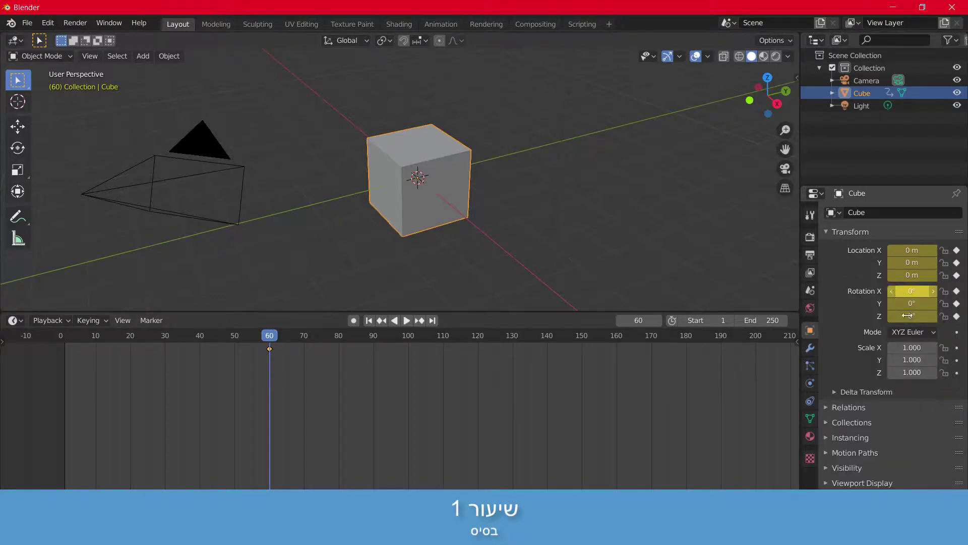
pyautogui.rightClick(914, 347)
pyautogui.click(869, 309)
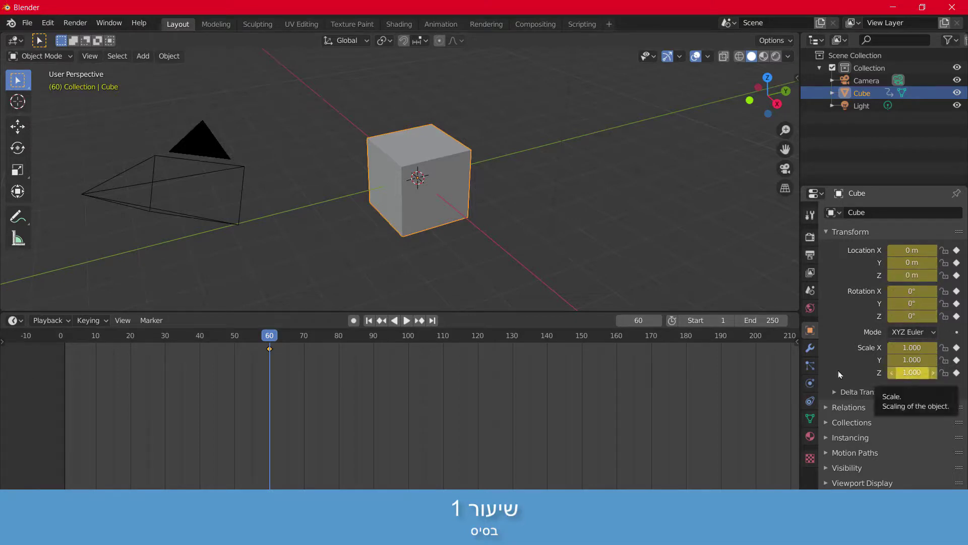
pyautogui.moveTo(270, 335); pyautogui.dragTo(338, 335)
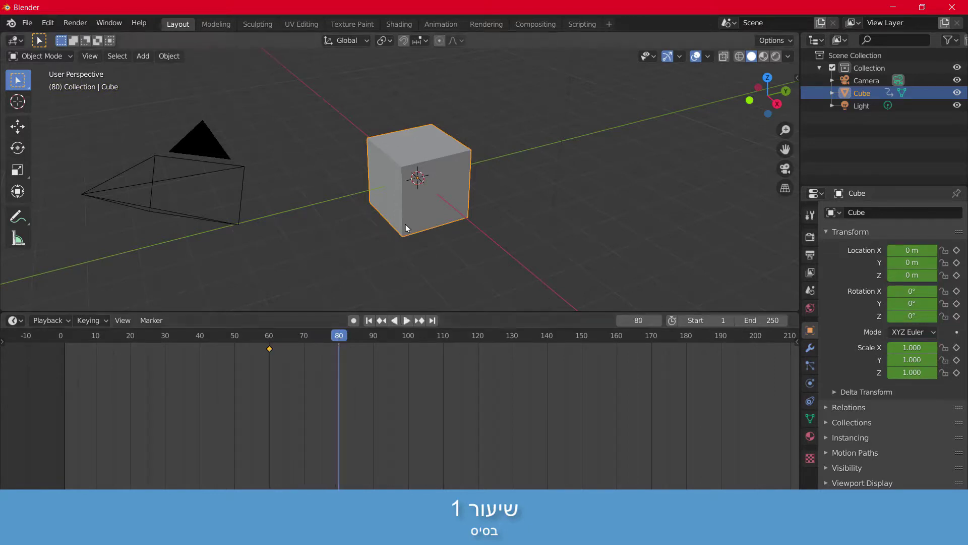
# Raise the cube to Z 2.5316 m, rotate it to 44.1°/27.3°/-178°, and scale it to 0.455
pyautogui.moveTo(406, 224)
pyautogui.mouseDown(button='middle')
pyautogui.moveTo(419, 211)
pyautogui.moveTo(404, 214)
pyautogui.mouseUp(button='middle')
pyautogui.press('g')
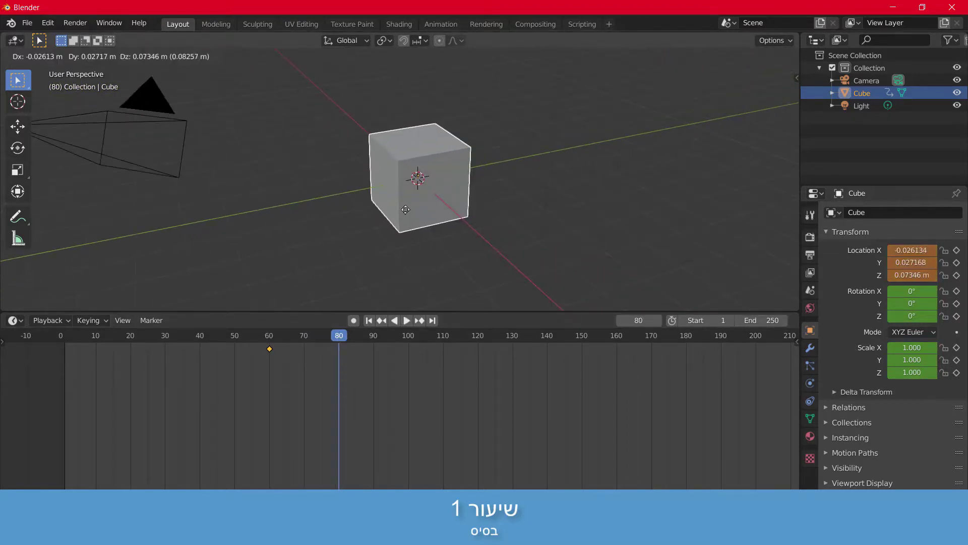
pyautogui.press('z')
pyautogui.click(389, 146)
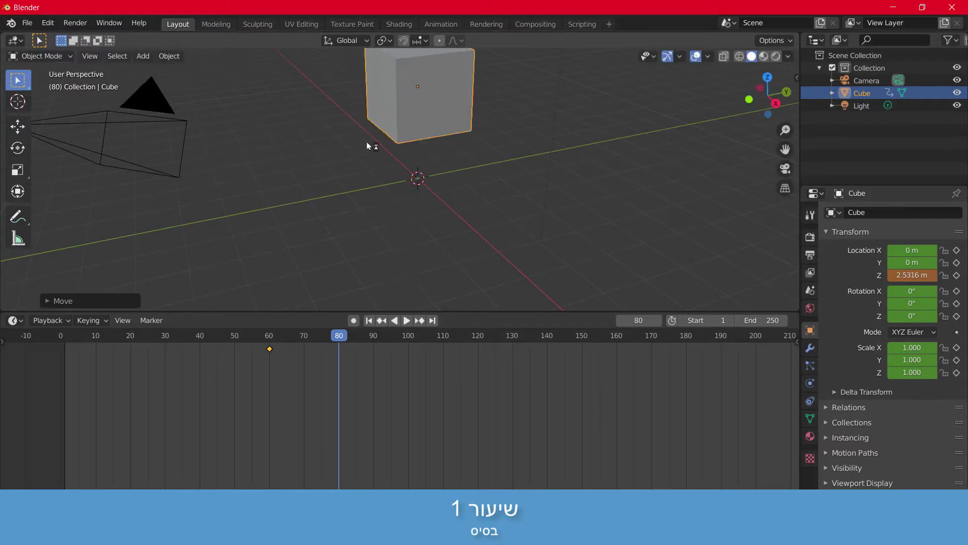
pyautogui.moveTo(372, 144)
pyautogui.mouseDown(button='middle')
pyautogui.moveTo(363, 161)
pyautogui.moveTo(391, 201)
pyautogui.moveTo(386, 193)
pyautogui.mouseUp(button='middle')
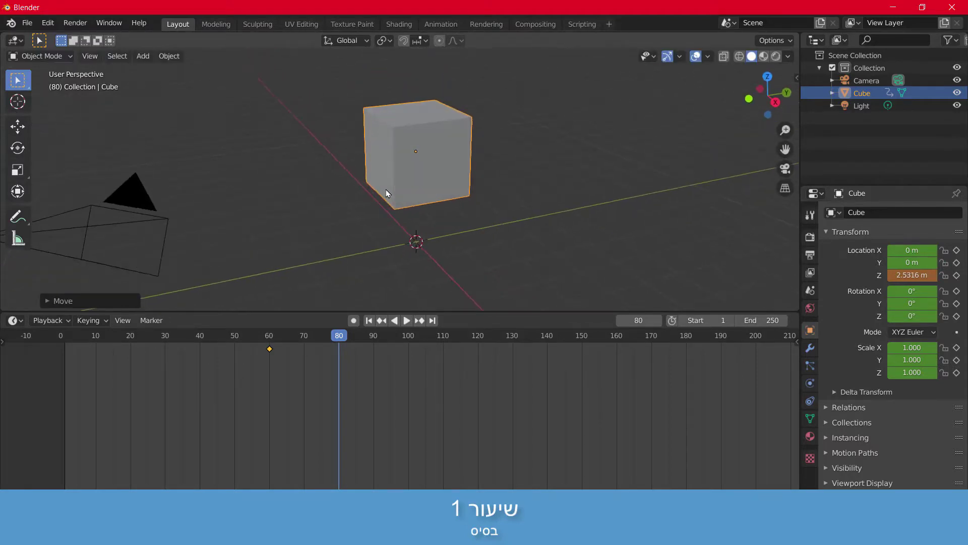
pyautogui.press('r')
pyautogui.press('r')
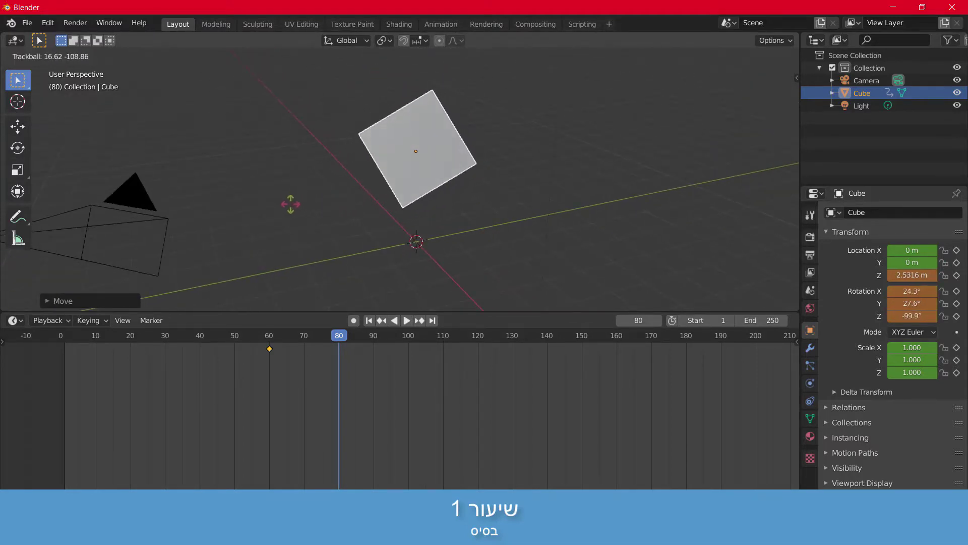
pyautogui.click(237, 157)
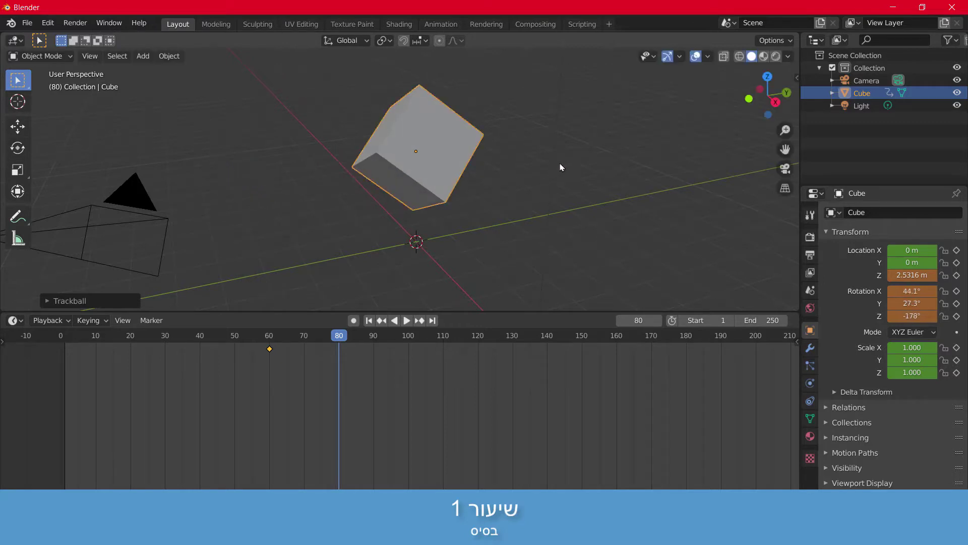
pyautogui.press('s')
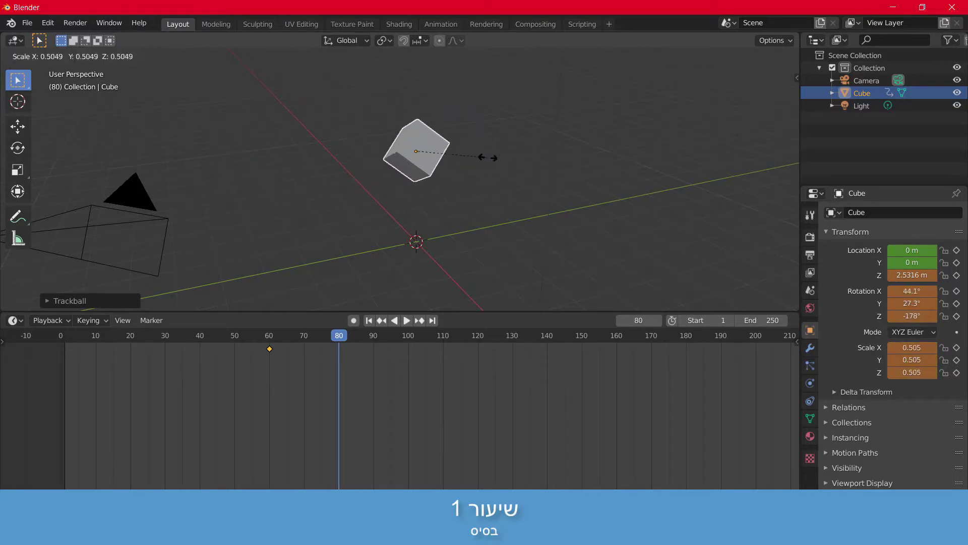
pyautogui.click(481, 157)
# Key the cube's Location, Rotation and Scale at frame 80 from the Transform panel
pyautogui.rightClick(903, 275)
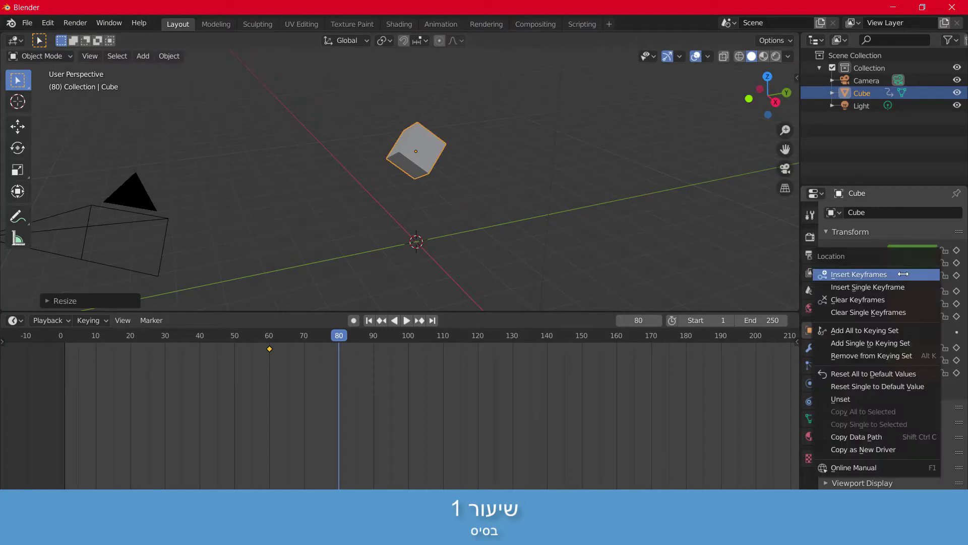
pyautogui.click(867, 274)
pyautogui.rightClick(903, 291)
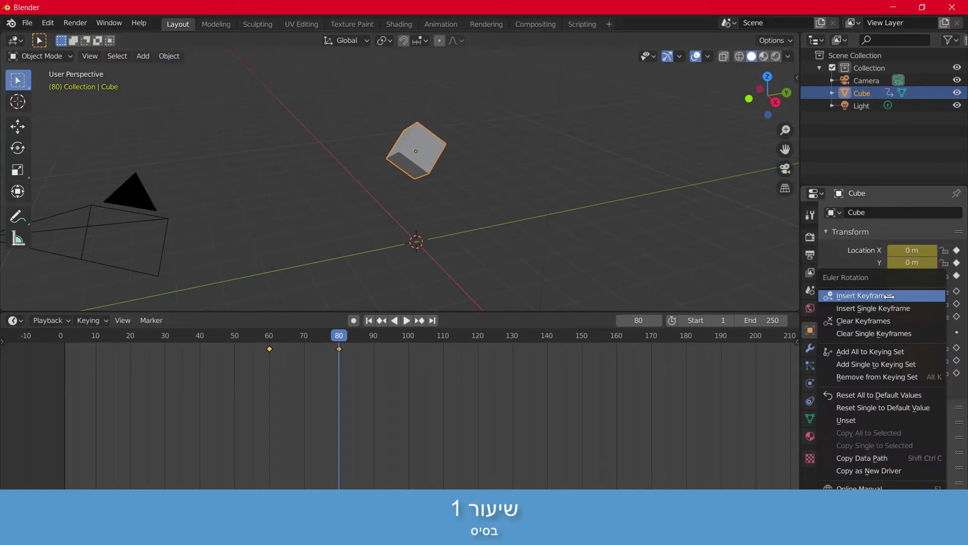
pyautogui.click(902, 293)
pyautogui.rightClick(910, 349)
pyautogui.click(875, 315)
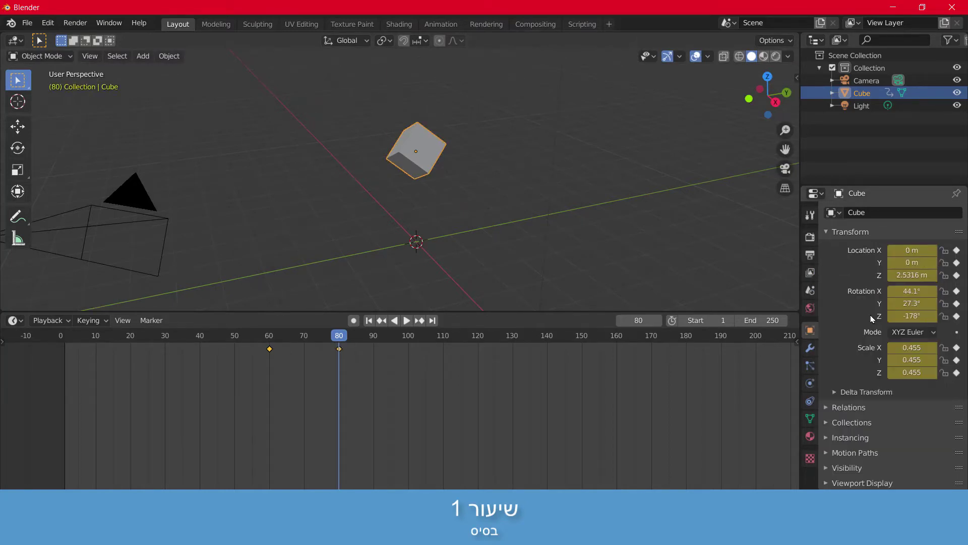
# Scrub back and play, stopping at frame 70 with the cube at Z 1.2658 m, scale 0.728
pyautogui.moveTo(335, 338); pyautogui.dragTo(265, 339)
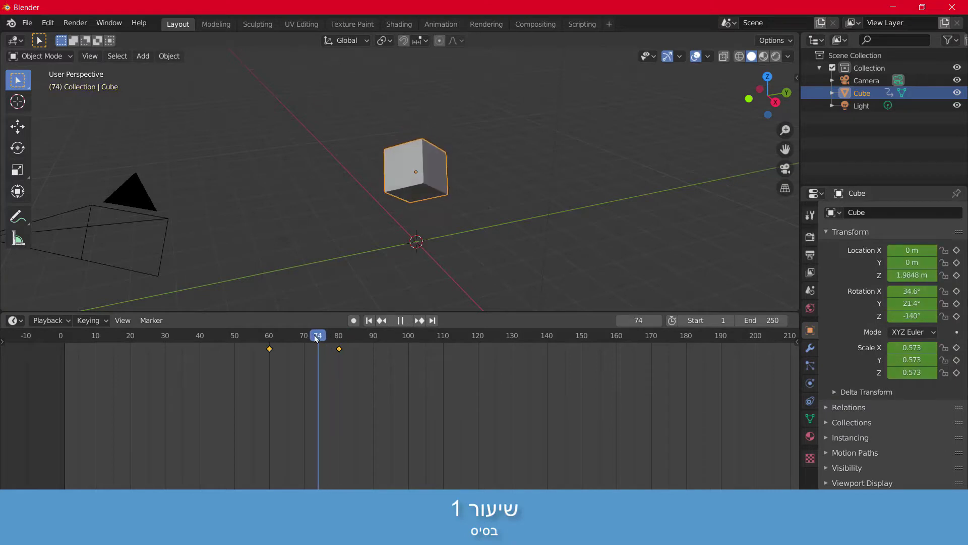
pyautogui.press('space')
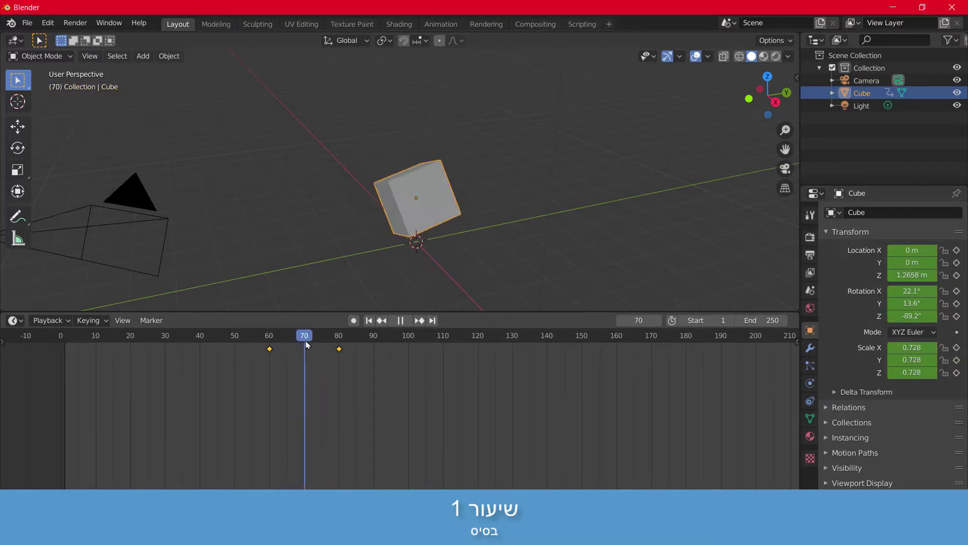
pyautogui.moveTo(311, 347)
pyautogui.mouseDown()
pyautogui.moveTo(270, 347)
pyautogui.moveTo(340, 345)
pyautogui.moveTo(275, 347)
pyautogui.moveTo(307, 346)
pyautogui.mouseUp()
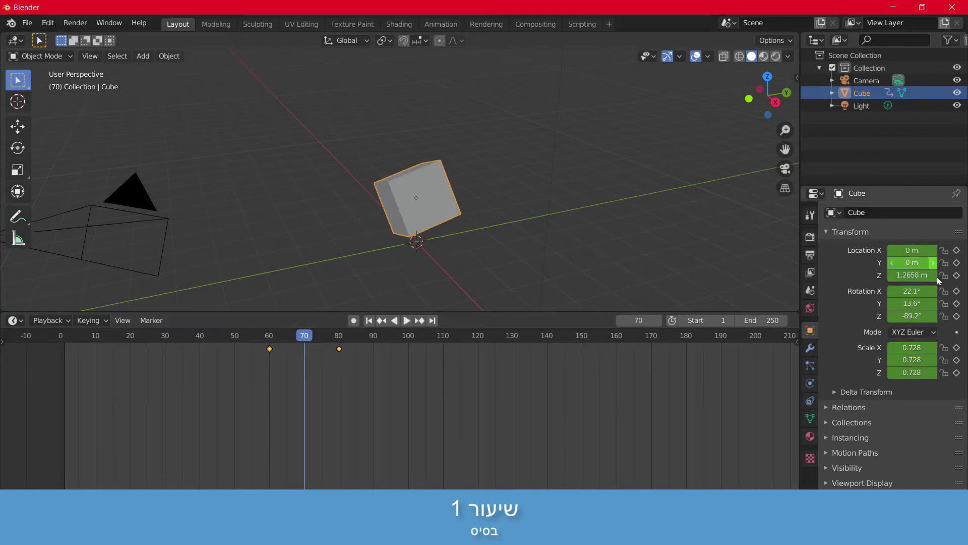